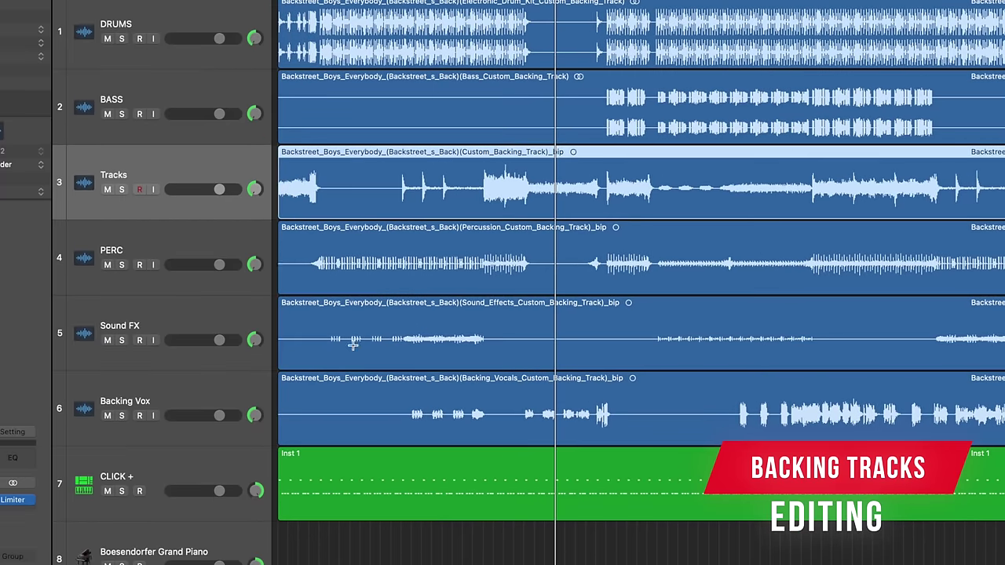
Audition the Sound FX track in solo and trim the start of its region to bar 13.
left_click(330, 338)
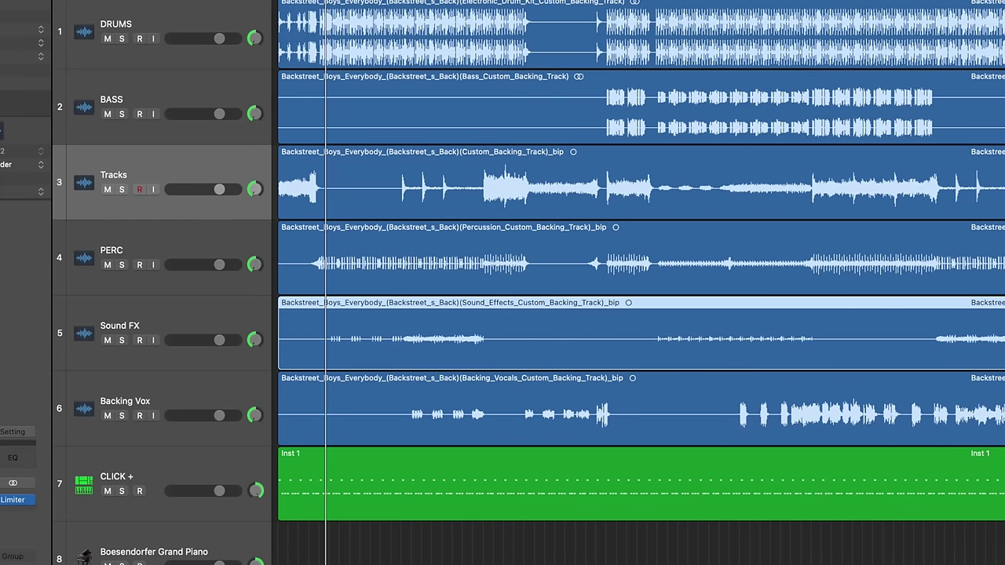
left_click(122, 340)
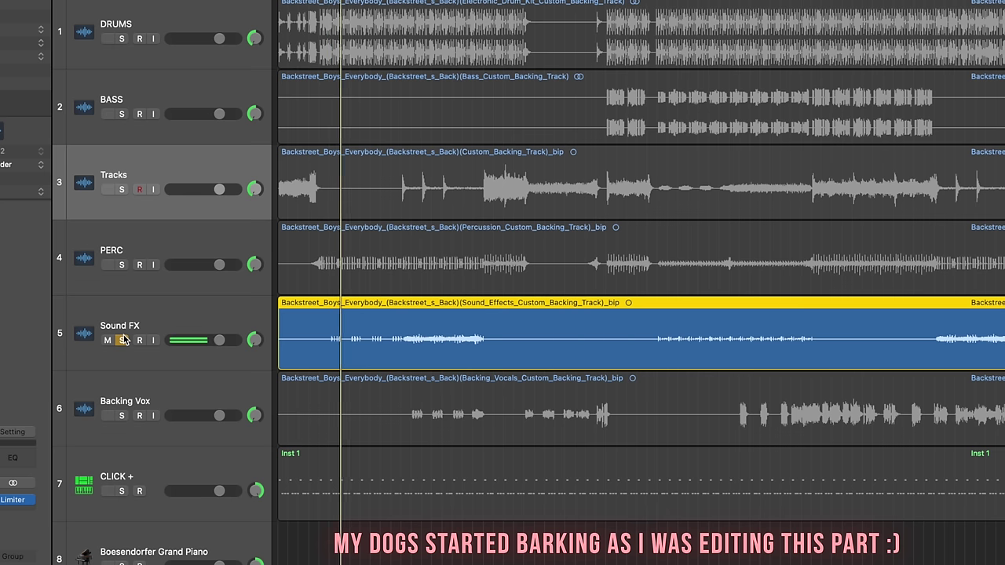
left_click(122, 340)
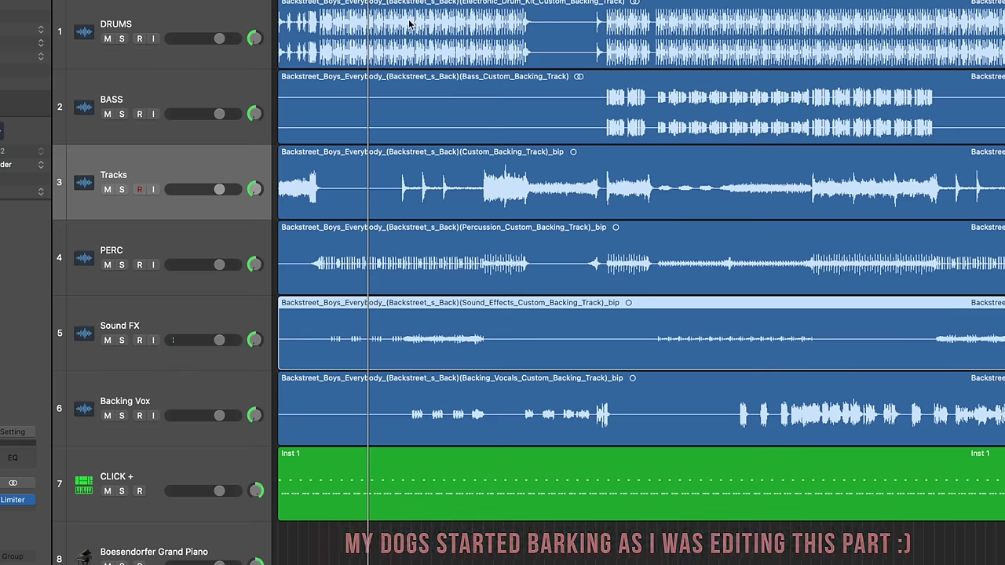
left_click_drag(275, 366, 401, 355)
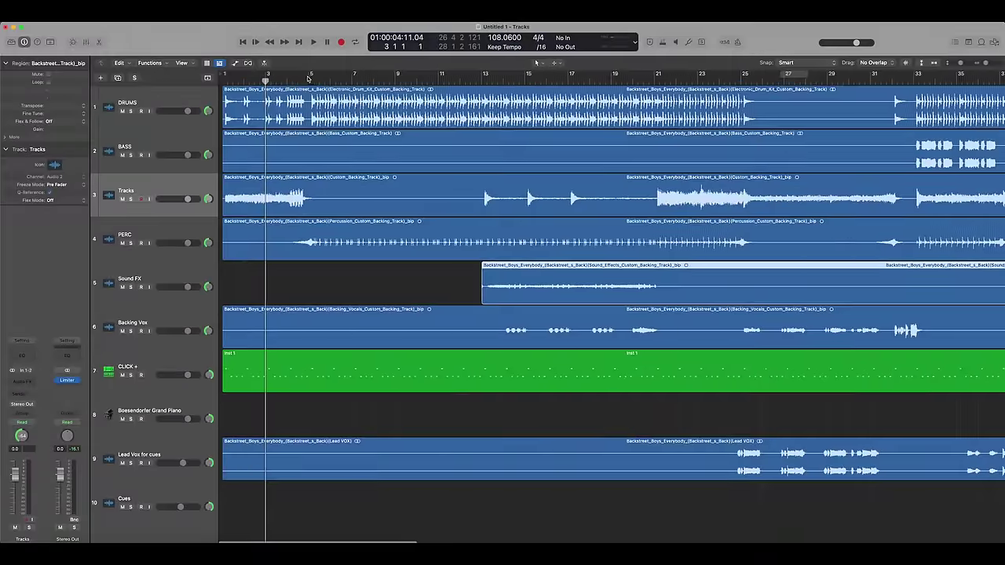
Mark a cycle range from bar 5 to bar 25, play the intro music with cycling off, and return to the project start.
left_click_drag(309, 77, 742, 118)
key("space")
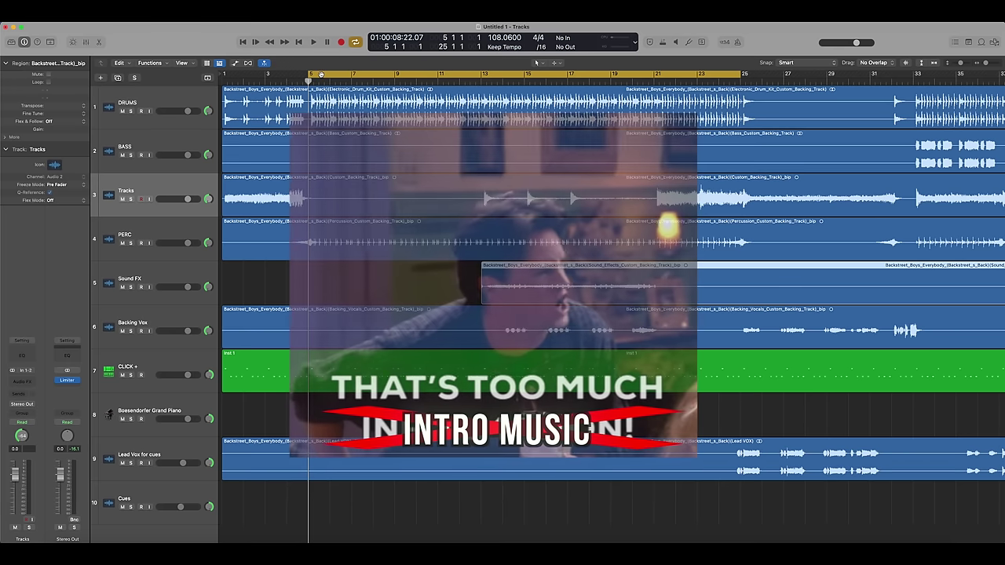
key("c")
left_click(283, 83)
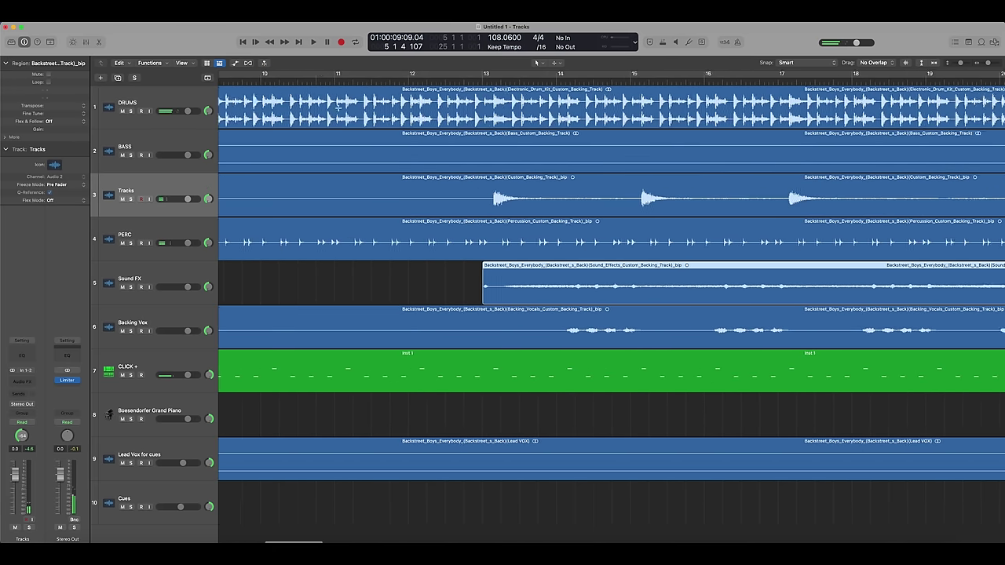
scroll(299, 108, "left", 10)
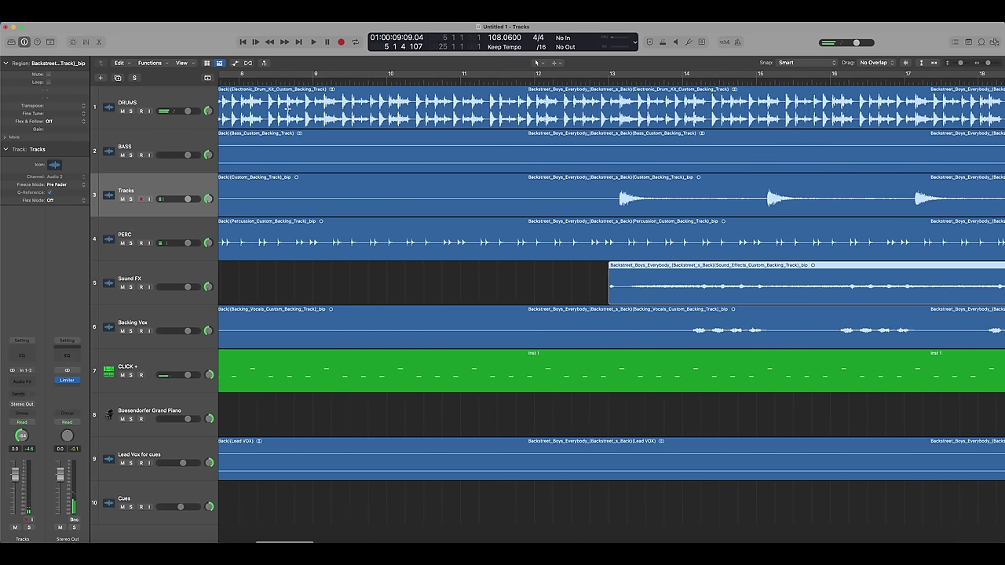
key("Return")
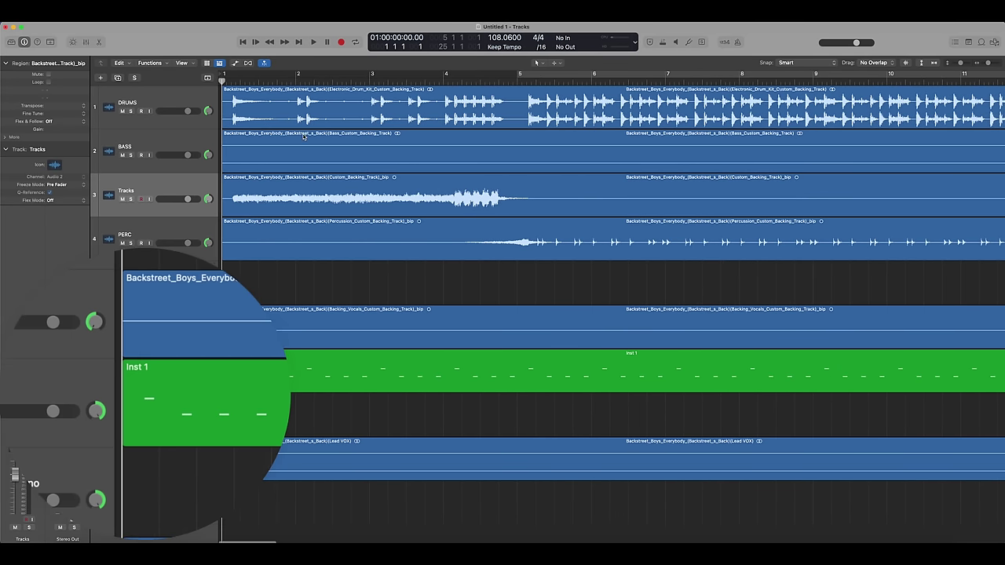
Trim the silence before the first beat from all regions and move them back to start at bar 1.
key("super+a")
scroll(212, 473, "up", 6)
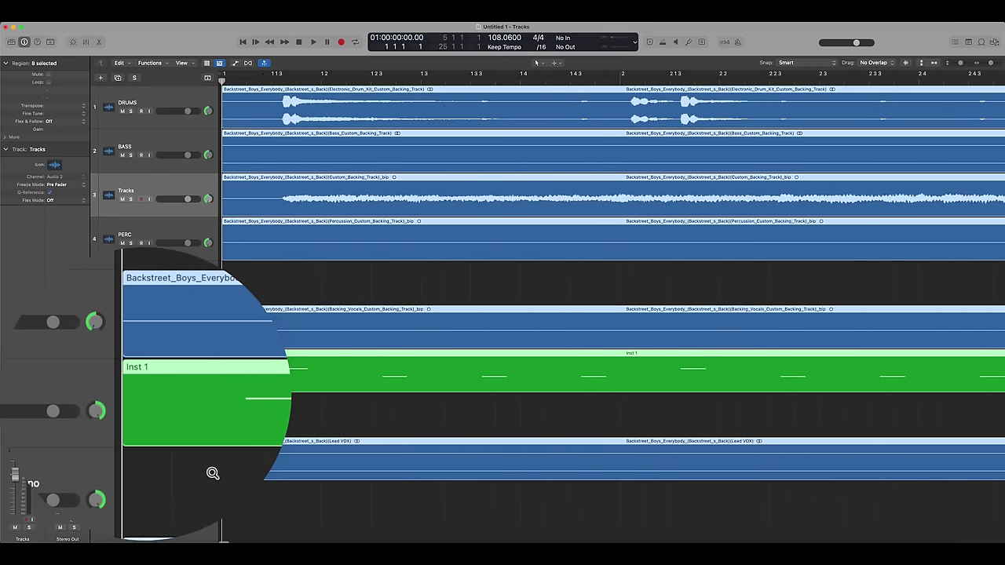
scroll(265, 394, "up", 4)
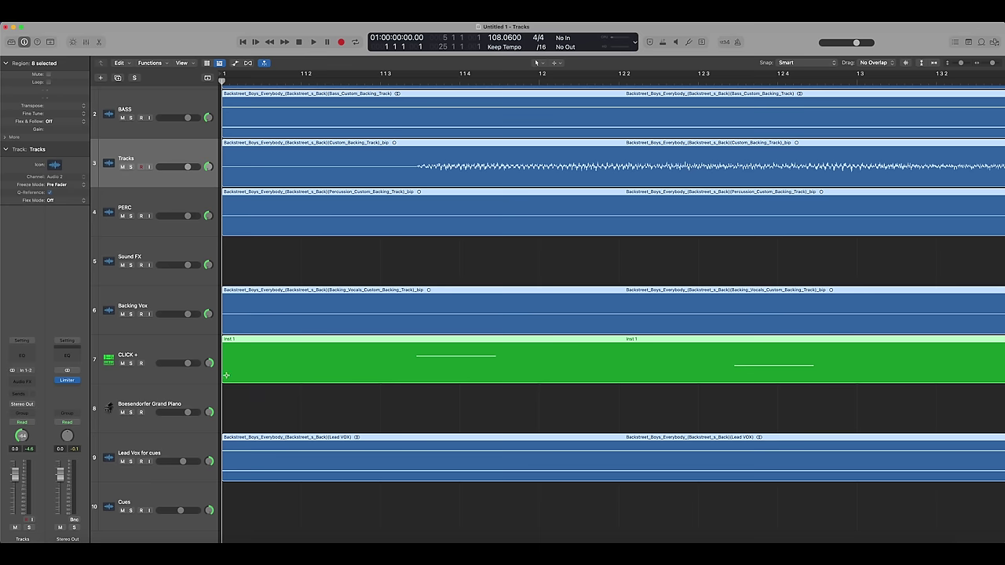
left_click_drag(224, 376, 414, 376)
left_click_drag(388, 417, 412, 411)
left_click_drag(448, 349, 266, 349)
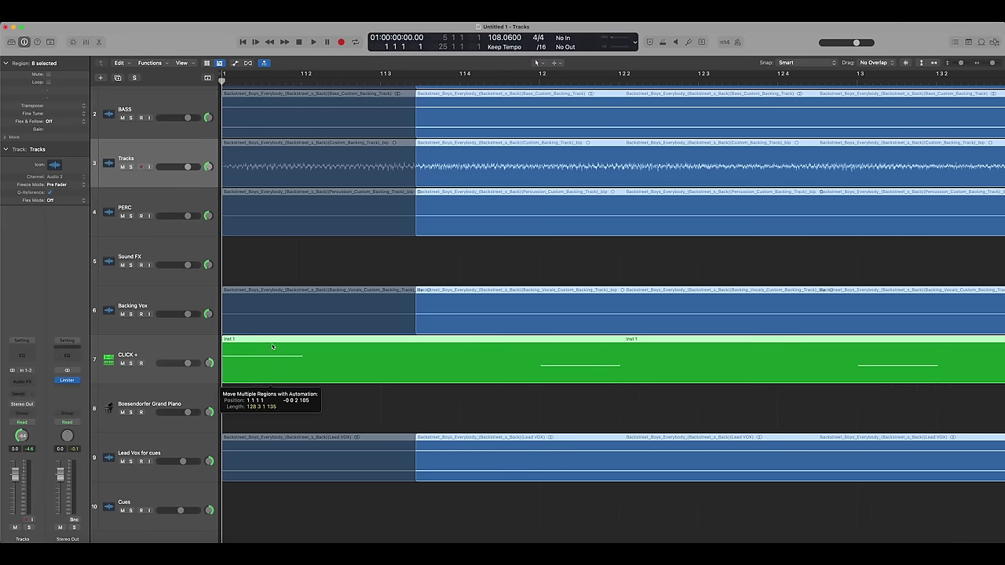
Move all the regions together to a later timeline position, leaving empty bars before the song for a count-in.
key("super+Left")
key("super+Left")
key("super+Left")
key("super+Left")
left_click_drag(255, 347, 683, 346)
scroll(549, 361, "right", 5)
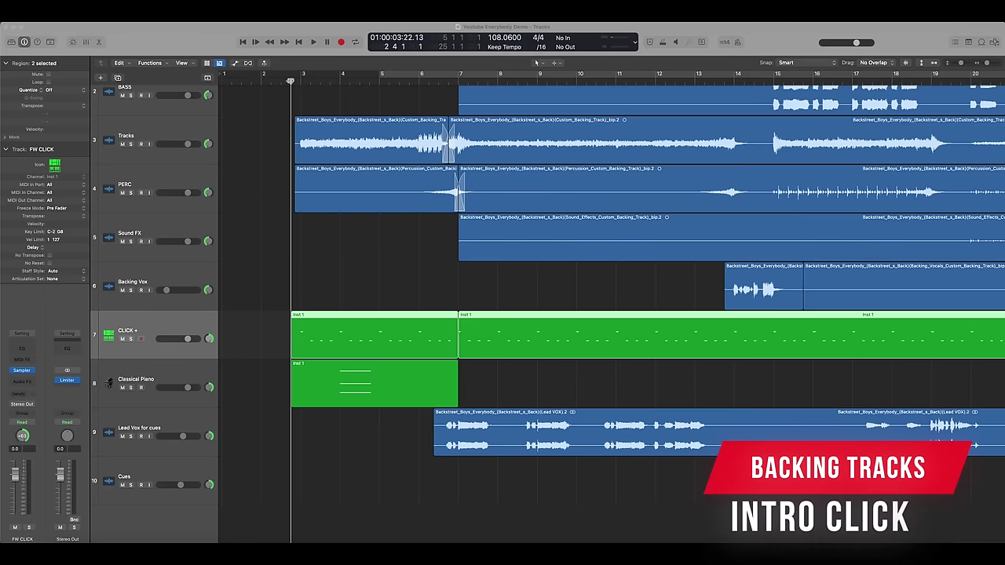
Play the intro click and trim the start of the first CLICK + region to its first beat.
key("space")
key("Return")
key("space")
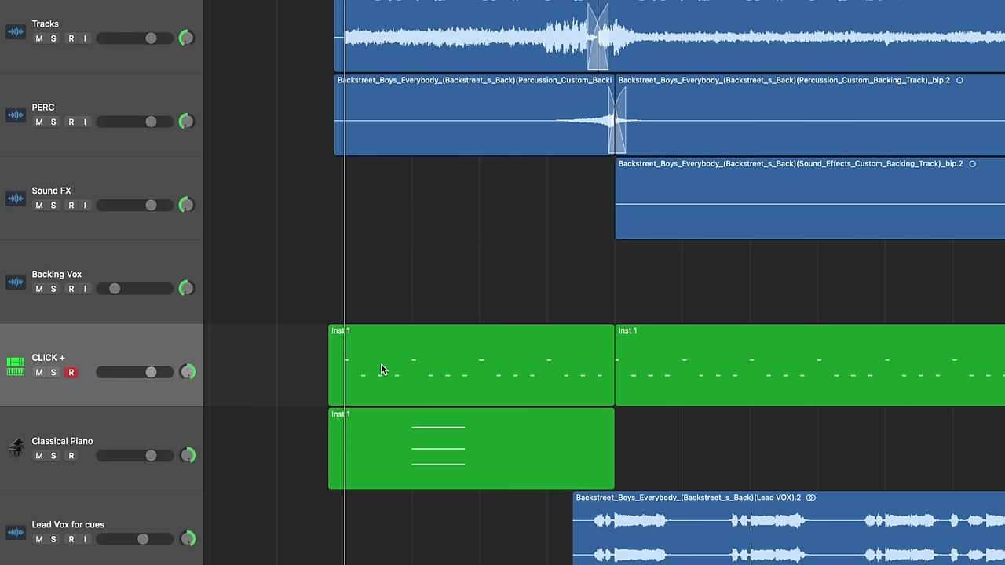
key("super+Right")
key("super+Right")
key("super+Right")
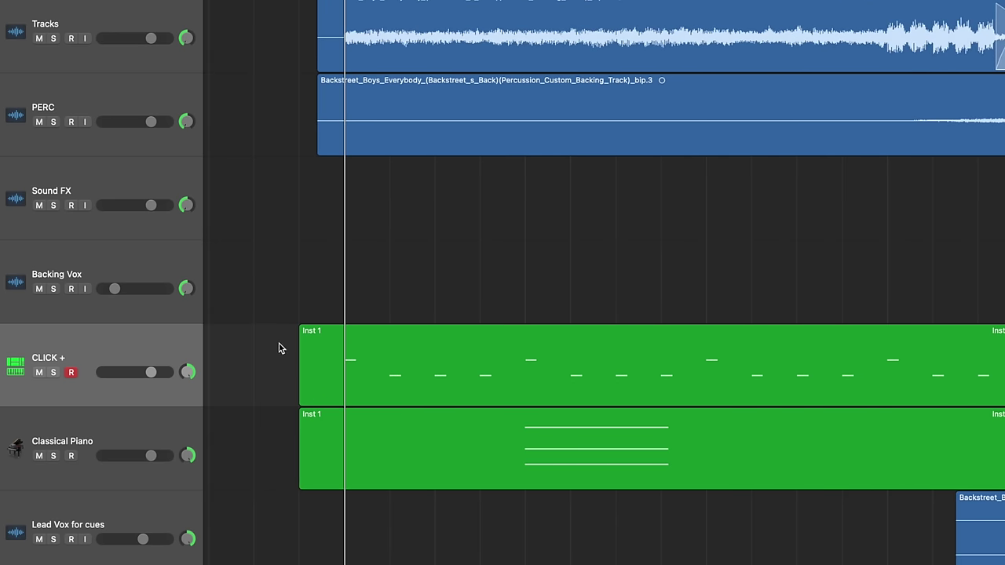
left_click_drag(303, 394, 386, 385)
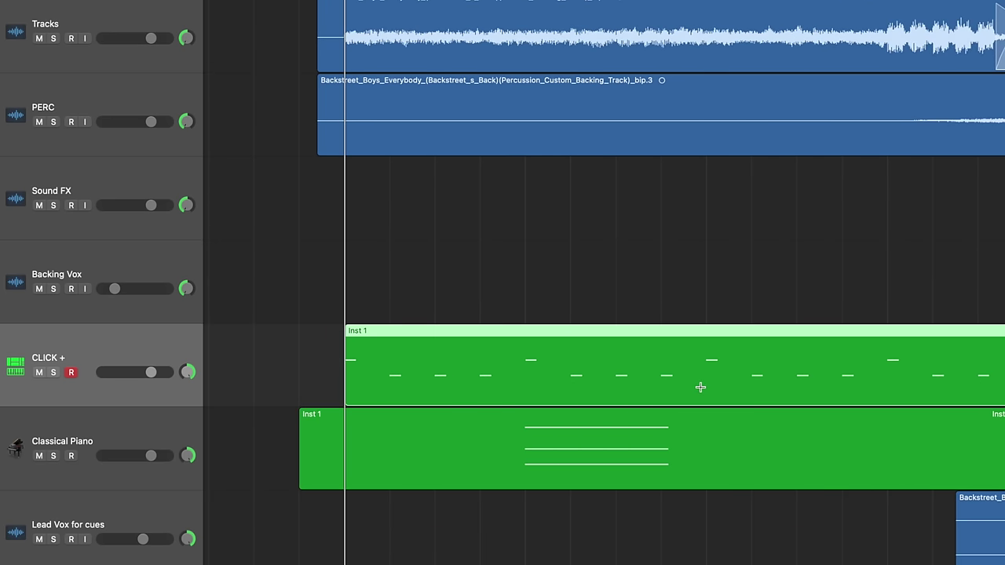
Split off the first two bars of the CLICK + region, copy them directly before it as a count-in, and play it back.
left_click(700, 387)
scroll(751, 354, "left", 5)
left_click_drag(637, 346, 264, 366)
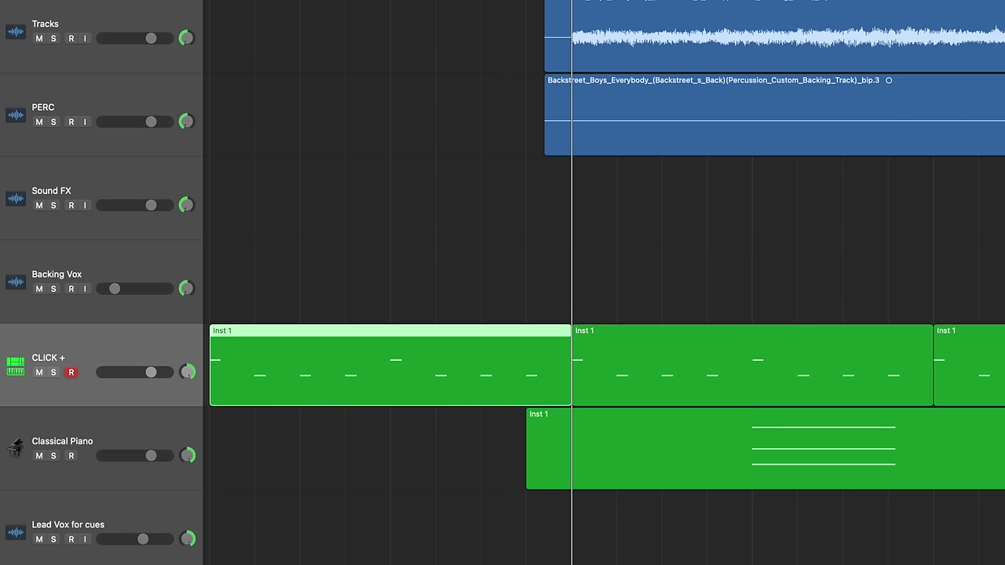
key("comma")
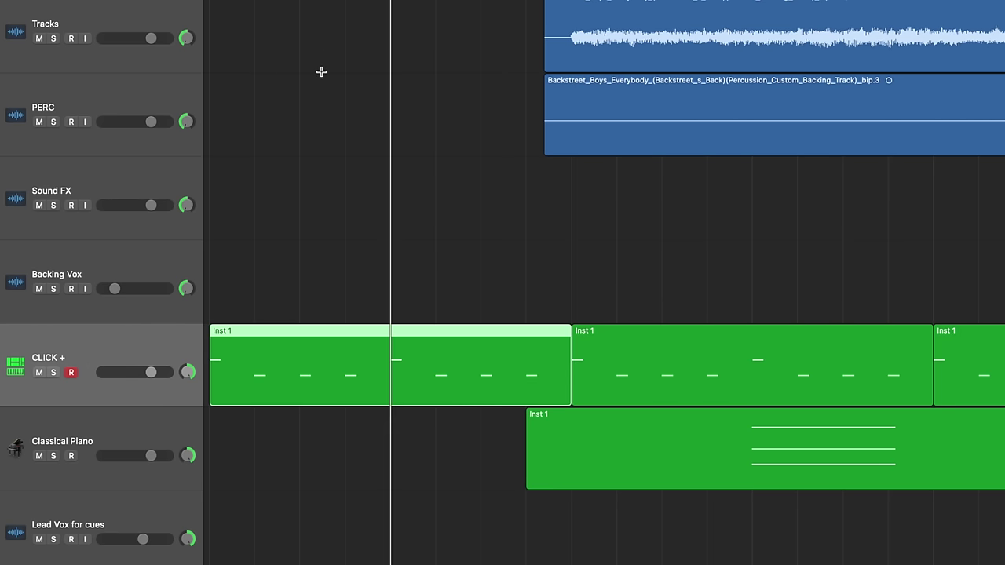
key("space")
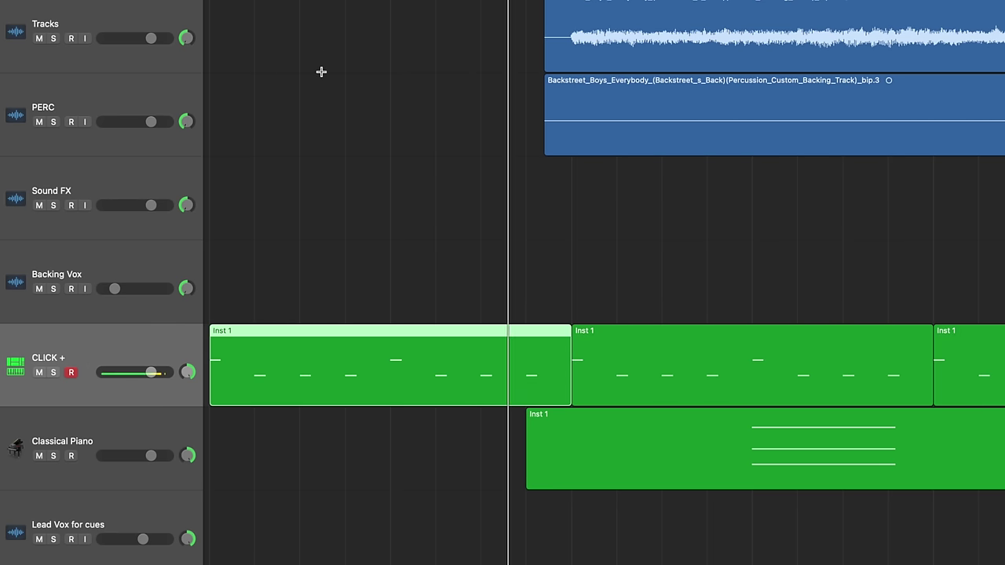
key("Return")
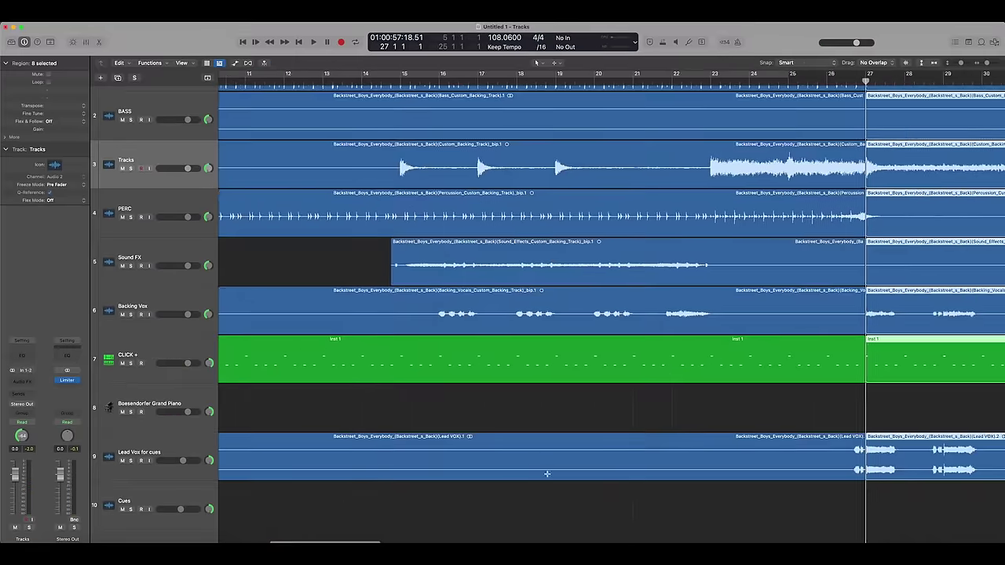
Delete the section between bars 7 and 27 on all tracks and close the gap so the remaining regions start at bar 7.
scroll(547, 474, "left", 10)
key("super+t")
key("Delete")
left_click_drag(494, 301, 340, 301)
key("super+z")
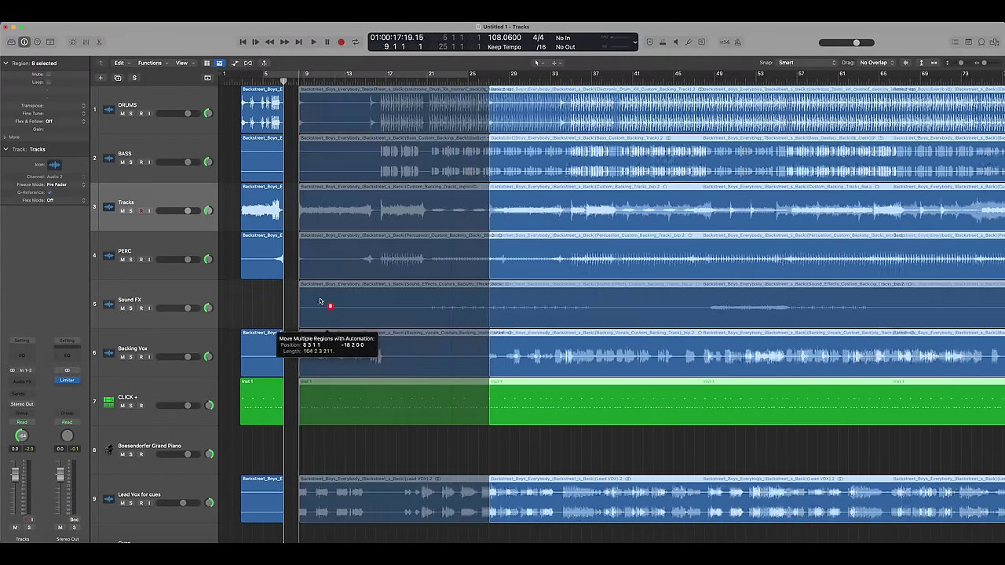
left_click_drag(340, 300, 288, 301)
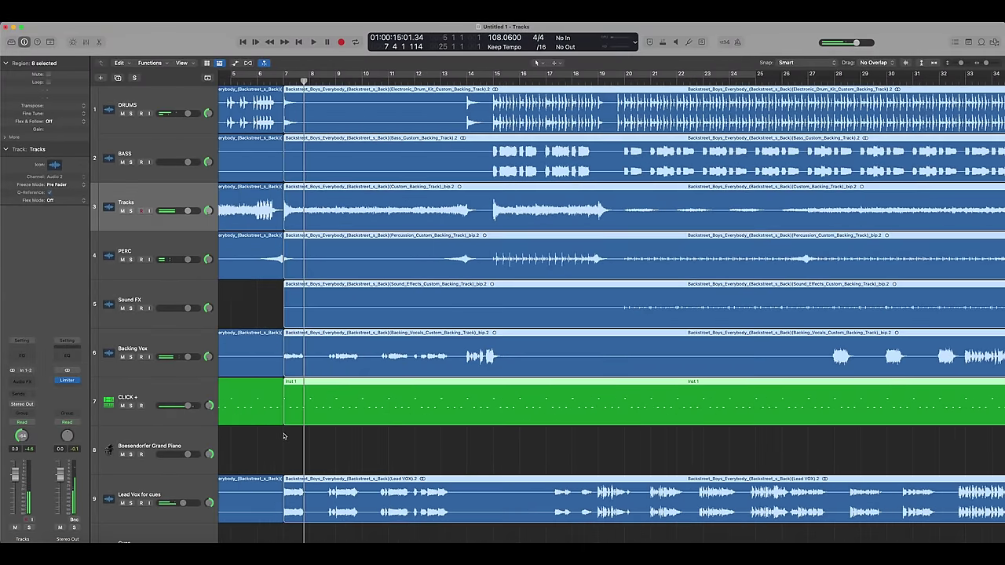
scroll(285, 437, "left", 3)
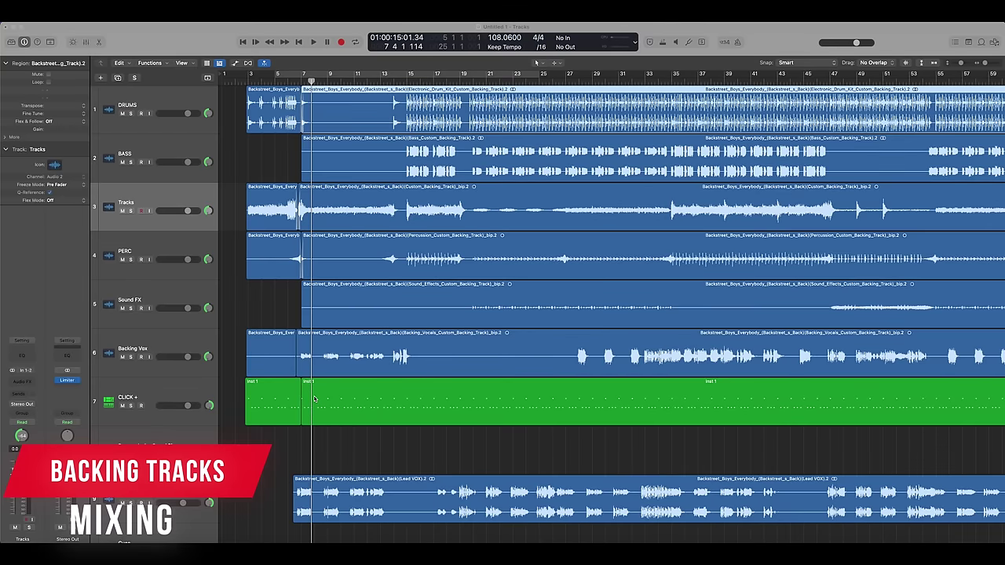
Examine the channel settings and panning of the Lead Vox for cues, Cues, CLICK + and Boesendorfer Grand Piano tracks.
left_click(233, 337)
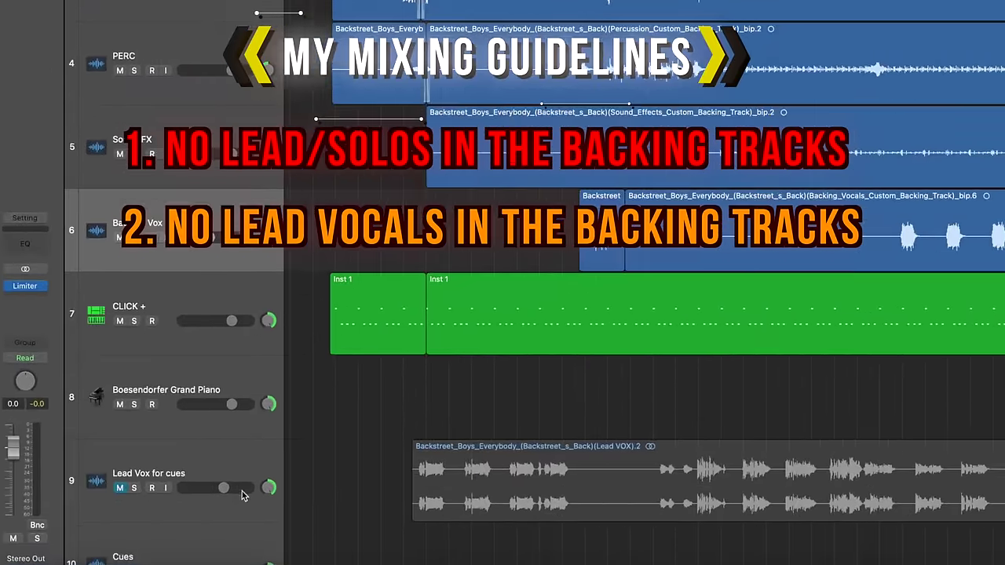
left_click_drag(263, 512, 266, 428)
left_click_drag(268, 469, 268, 392)
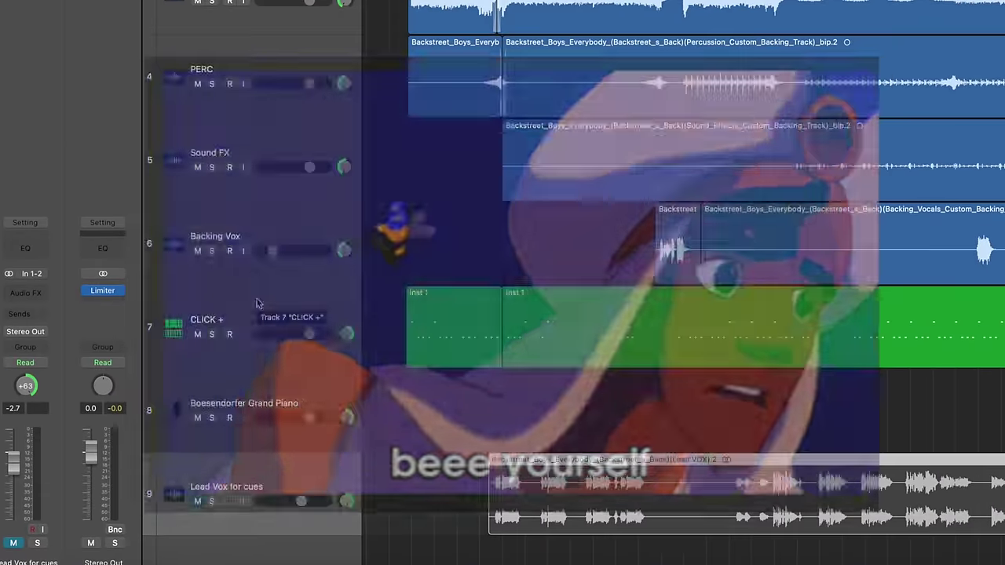
scroll(267, 314, "down", 3)
left_click(285, 358)
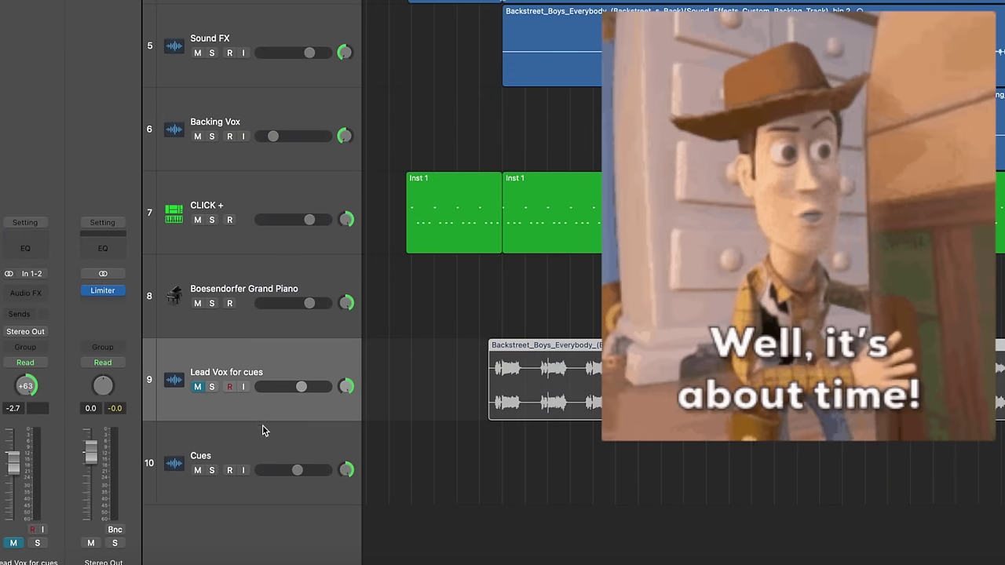
left_click(263, 433)
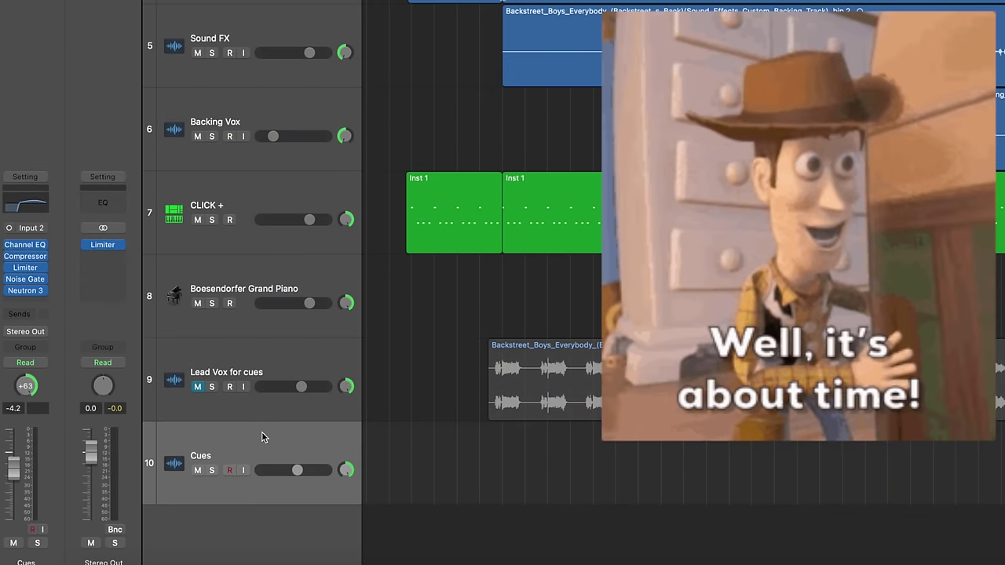
left_click(254, 232)
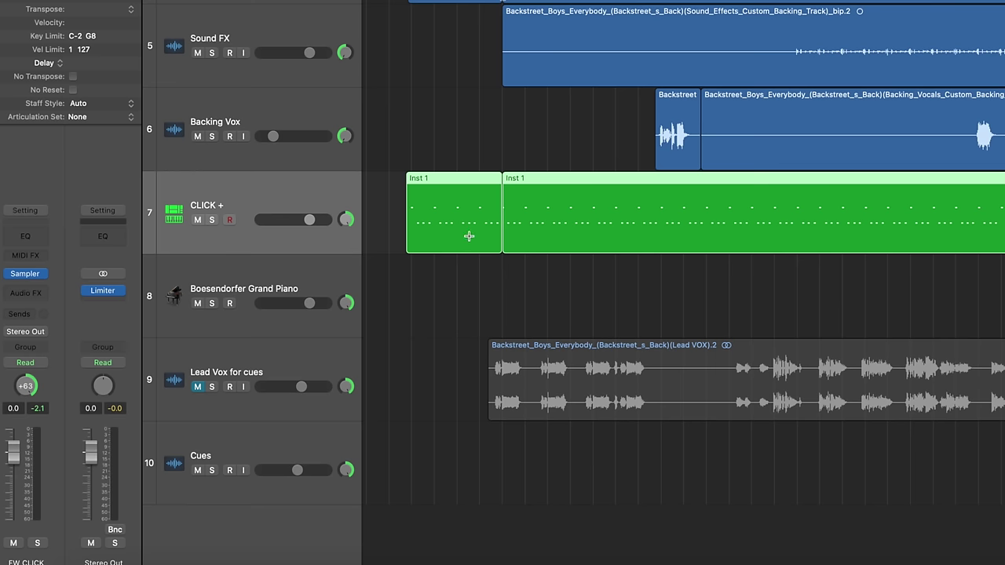
left_click(281, 280)
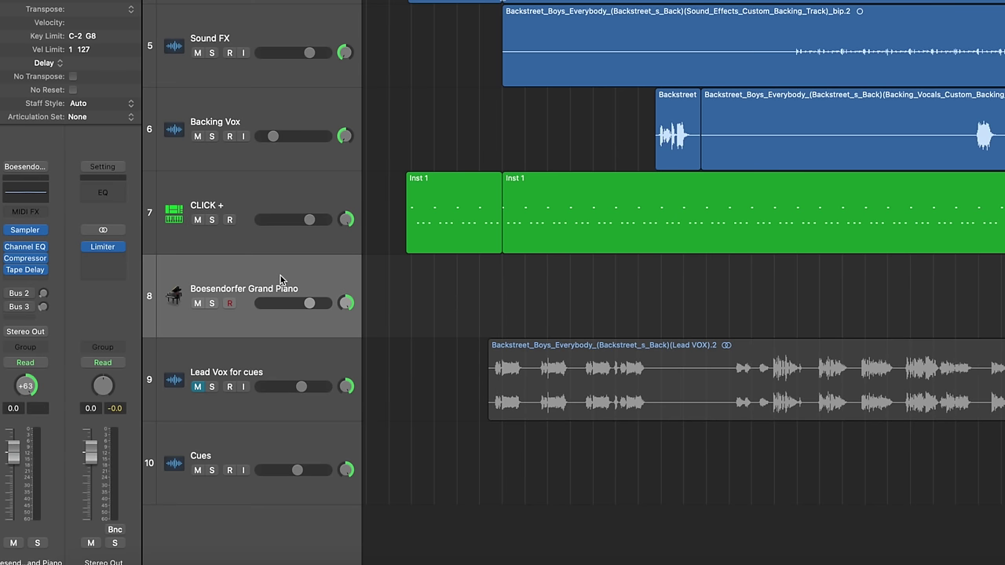